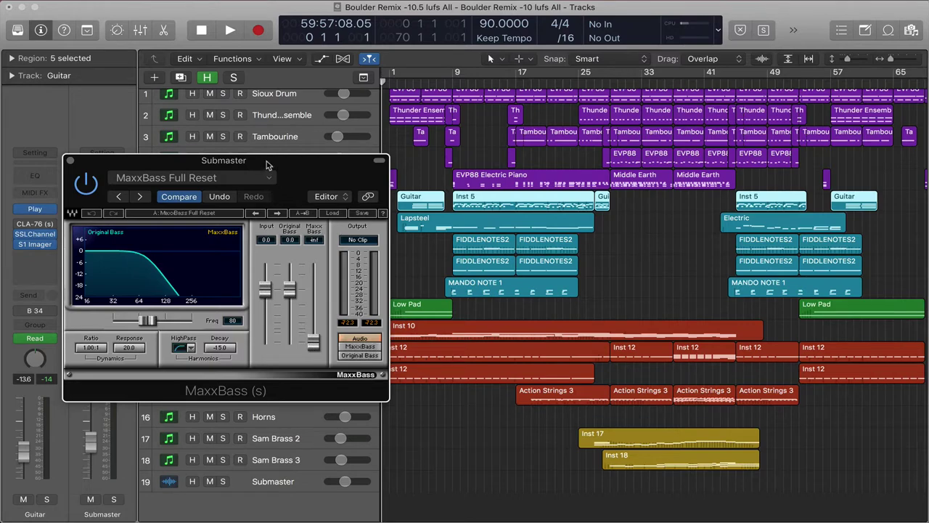
# - Shift the MaxxBass window right and down so the Submaster strip and inserts show
pyautogui.moveTo(267, 165); pyautogui.dragTo(342, 173)
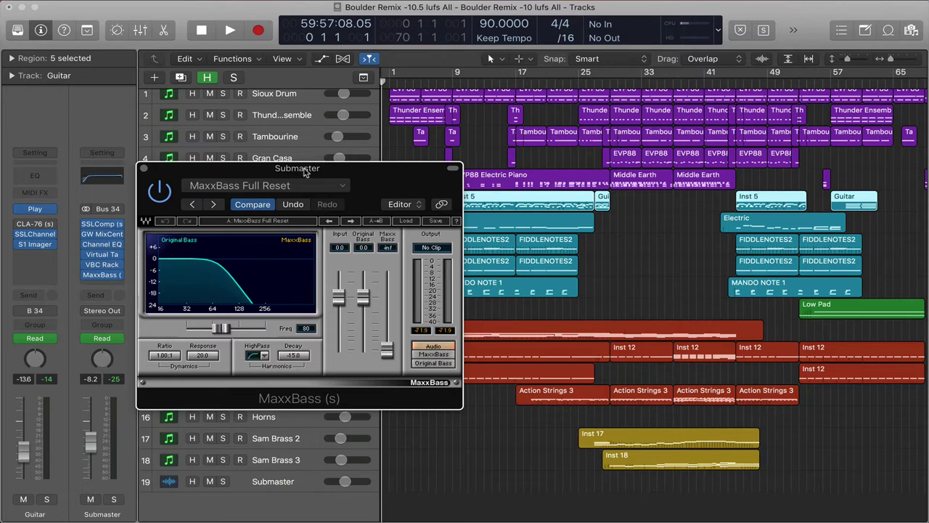
pyautogui.moveTo(305, 171); pyautogui.dragTo(304, 194)
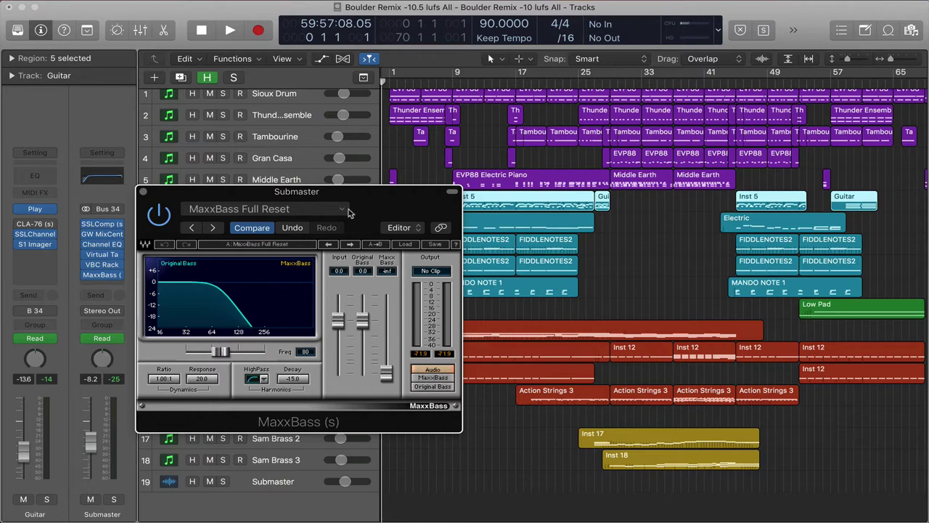
# - Try raising the MaxxBass level, drop it back to -81.8, and play from the start
pyautogui.moveTo(337, 194); pyautogui.dragTo(444, 186)
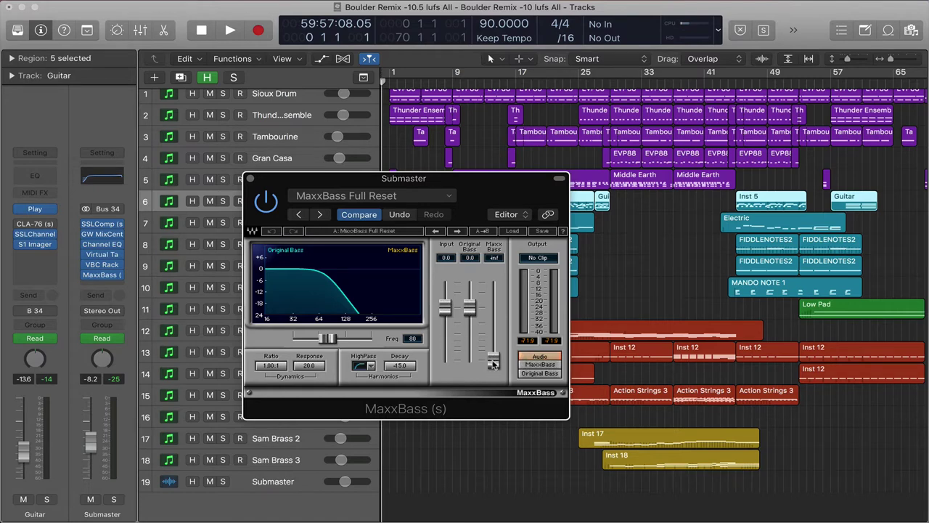
pyautogui.moveTo(493, 363)
pyautogui.mouseDown()
pyautogui.moveTo(492, 287)
pyautogui.moveTo(493, 360)
pyautogui.mouseUp()
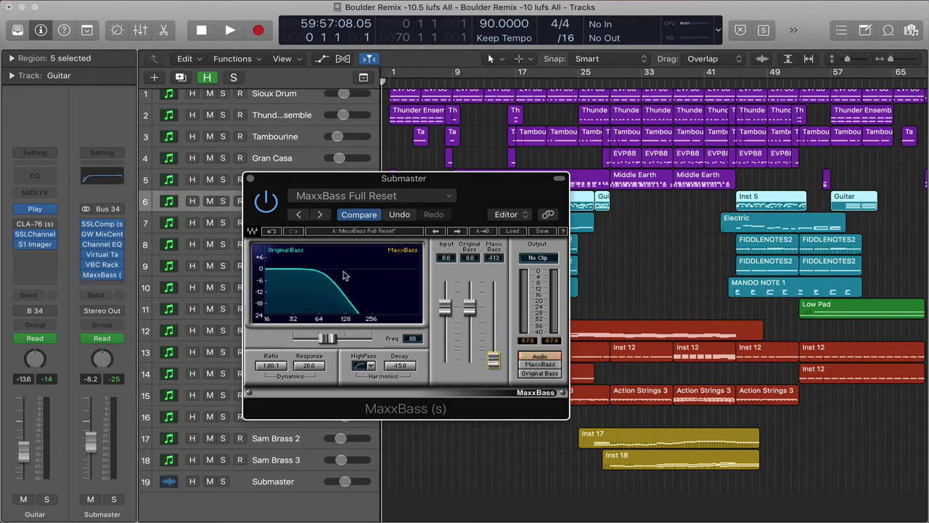
pyautogui.moveTo(493, 363)
pyautogui.mouseDown()
pyautogui.moveTo(493, 310)
pyautogui.moveTo(493, 363)
pyautogui.mouseUp()
pyautogui.moveTo(373, 186); pyautogui.dragTo(332, 207)
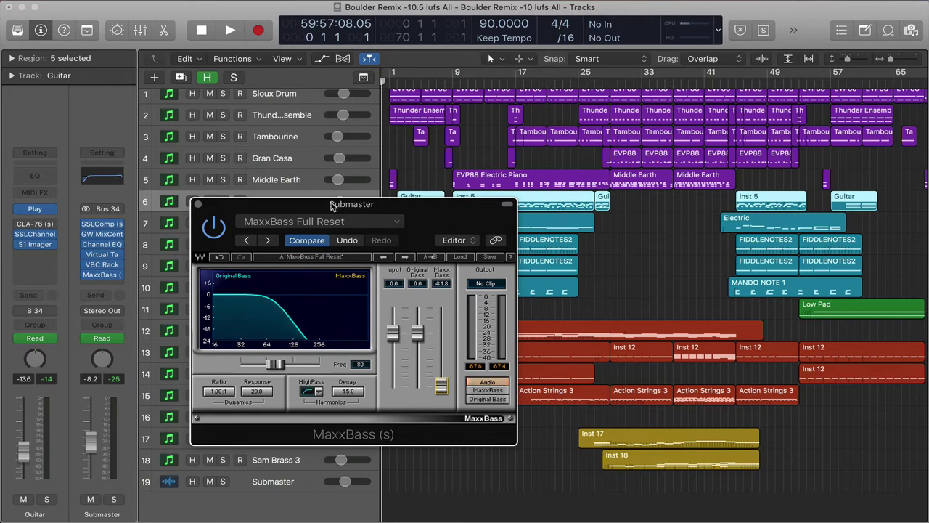
pyautogui.press('Return')
pyautogui.press('space')
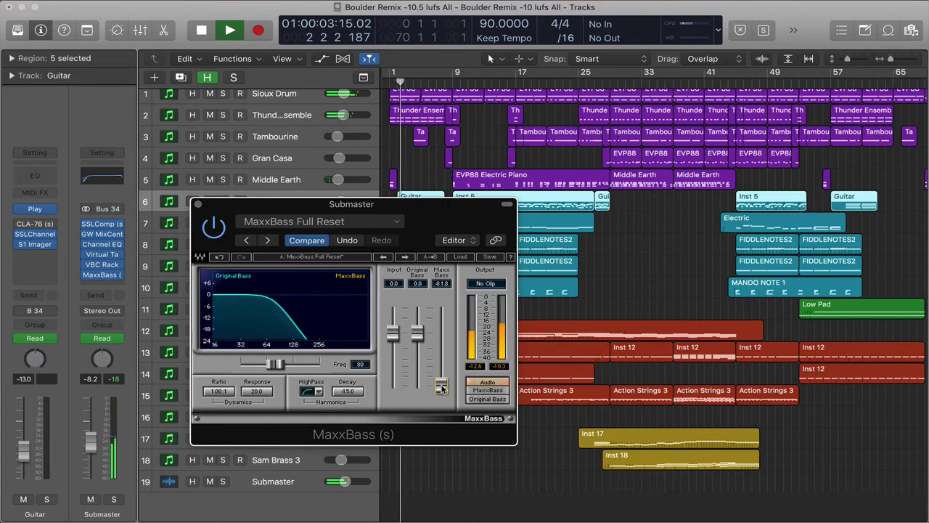
# - Raise the MaxxBass level to about -7.3 during playback, then stop and mute audio
pyautogui.moveTo(440, 385); pyautogui.dragTo(441, 351)
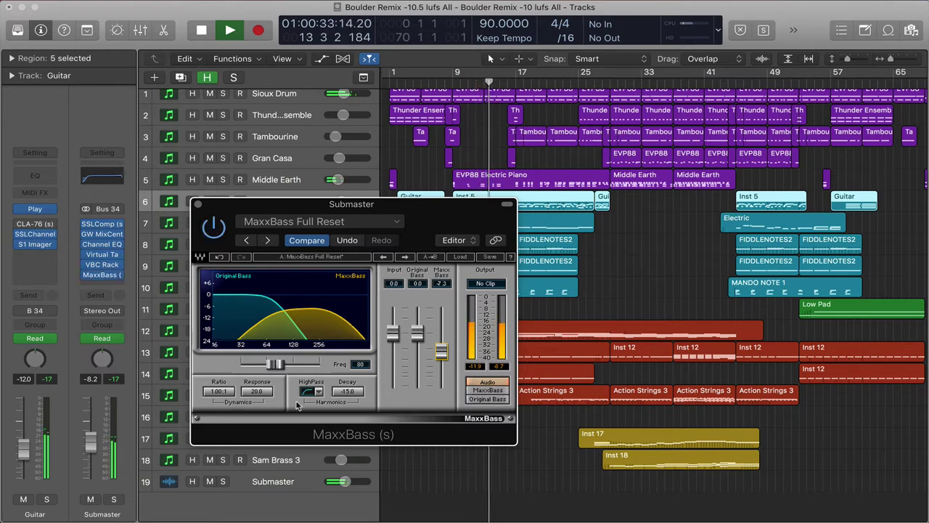
pyautogui.press('space')
pyautogui.press('XF86AudioMute')
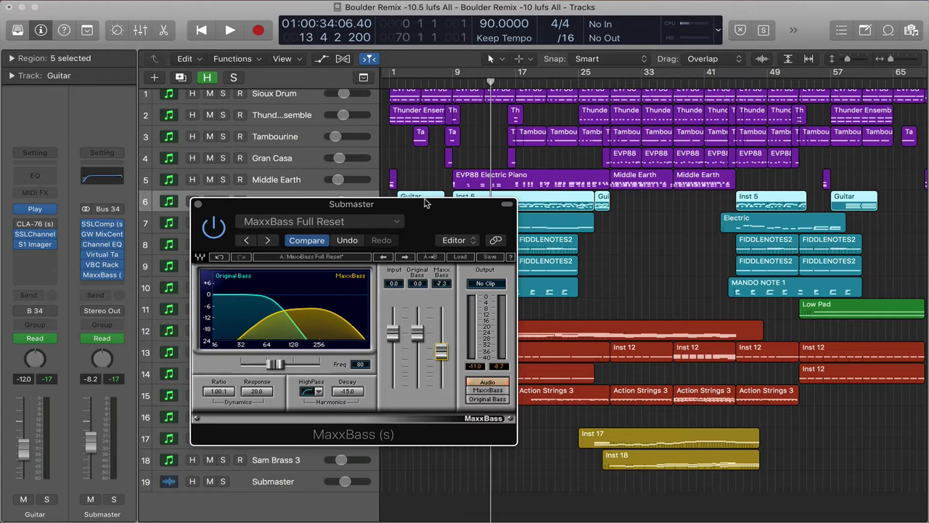
# - Load the Light factory preset into MaxxBass, giving 85 Hz and level -12.0
pyautogui.moveTo(425, 199)
pyautogui.mouseDown()
pyautogui.moveTo(442, 207)
pyautogui.moveTo(426, 192)
pyautogui.mouseUp()
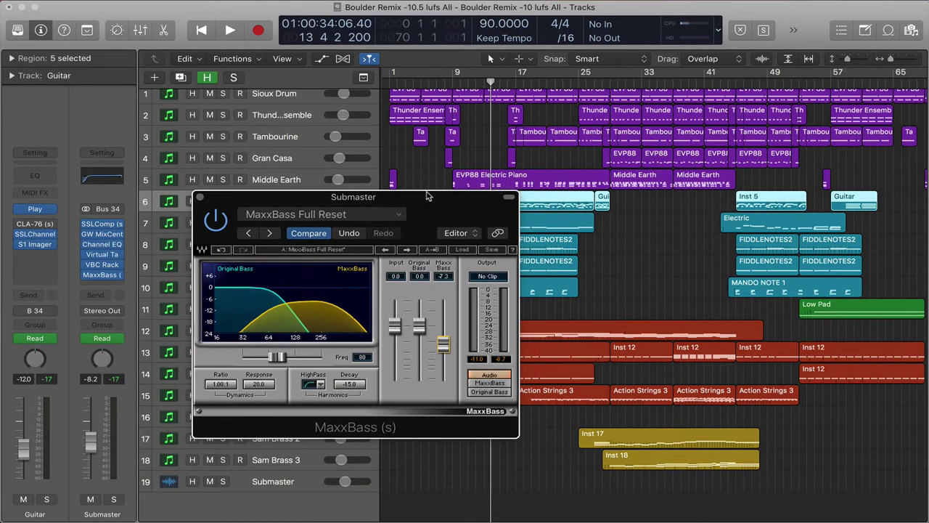
pyautogui.click(462, 249)
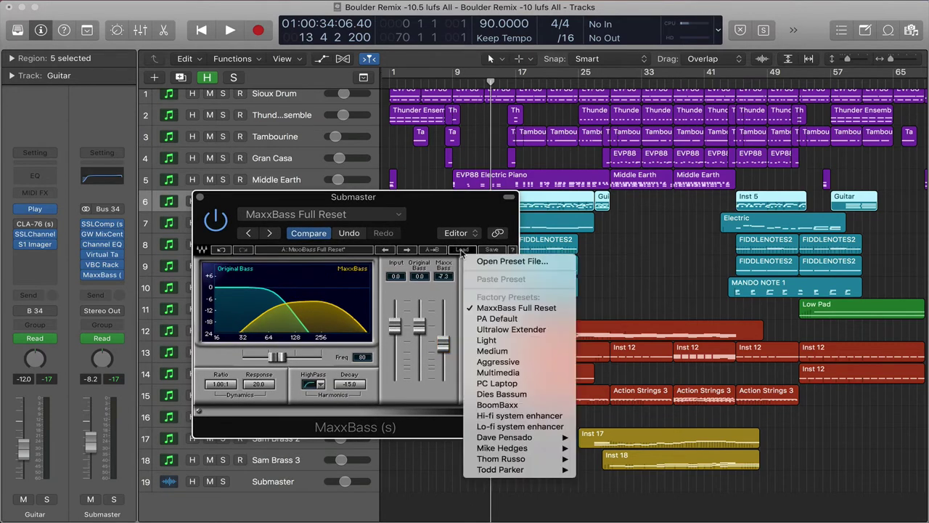
pyautogui.click(512, 342)
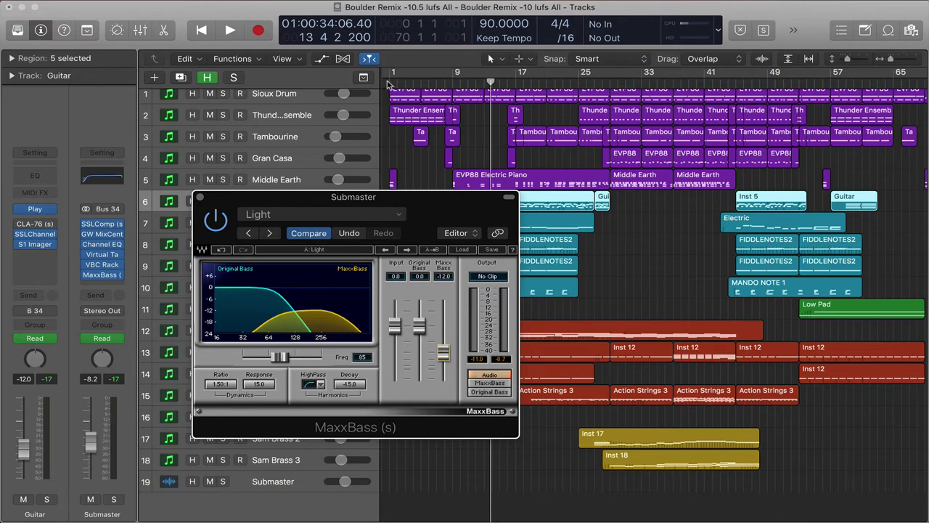
# - Audition the Light preset, raising MaxxBass level to 2.5 and setting frequency to 81 Hz
pyautogui.press('space')
pyautogui.press('XF86AudioRaiseVolume')
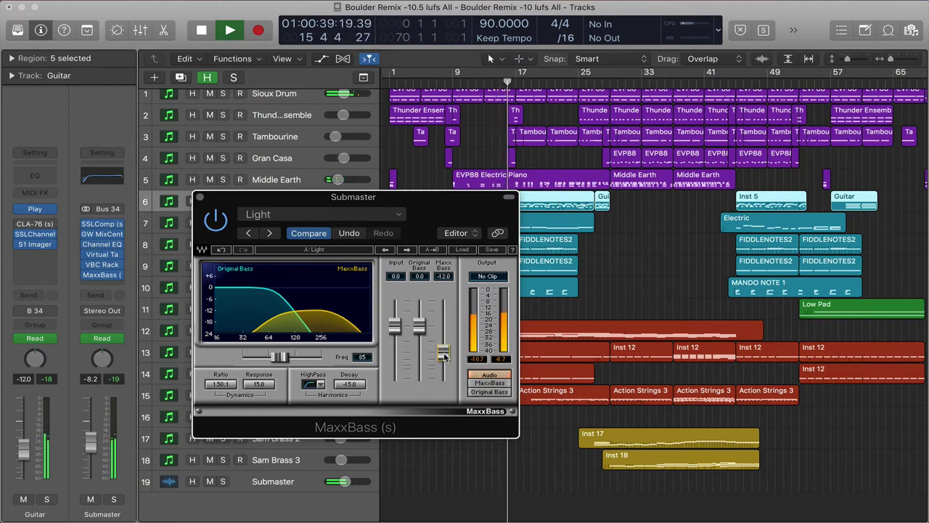
pyautogui.moveTo(445, 356); pyautogui.dragTo(444, 319)
pyautogui.press('space')
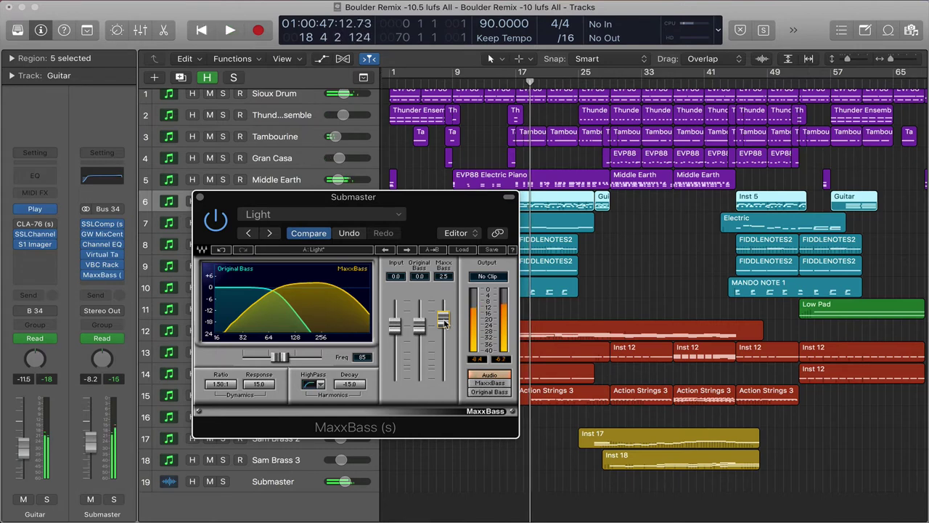
pyautogui.press('XF86AudioMute')
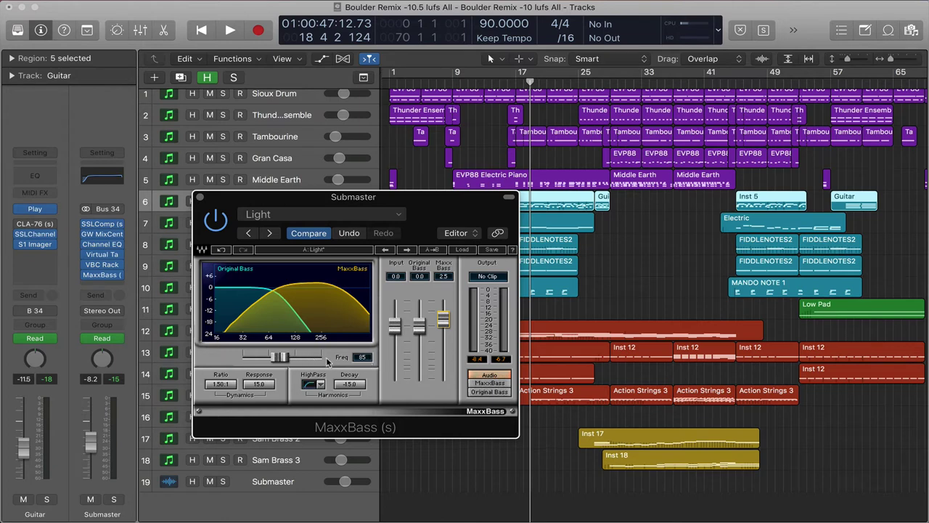
pyautogui.moveTo(280, 357); pyautogui.dragTo(278, 356)
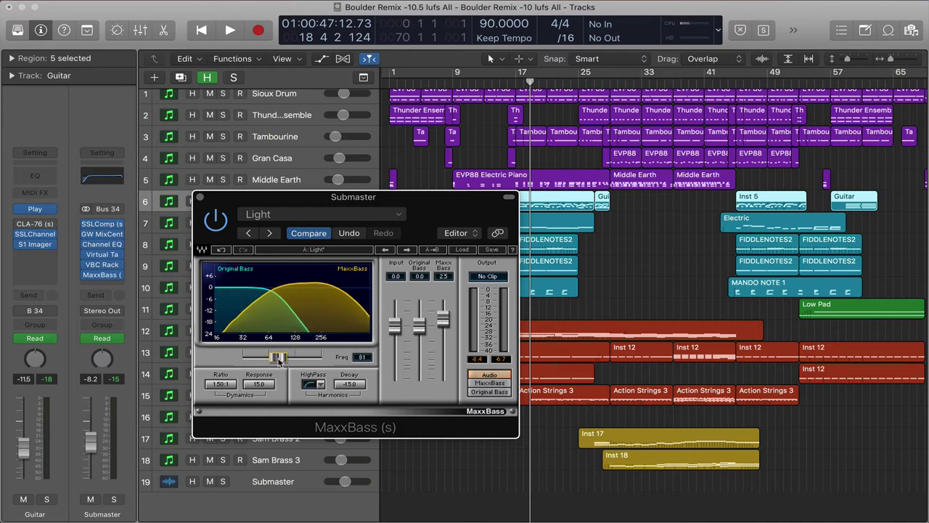
# - Play from the start, set MaxxBass frequency to 98 Hz and level to -6.4, then stop
pyautogui.click(435, 85)
pyautogui.press('Return')
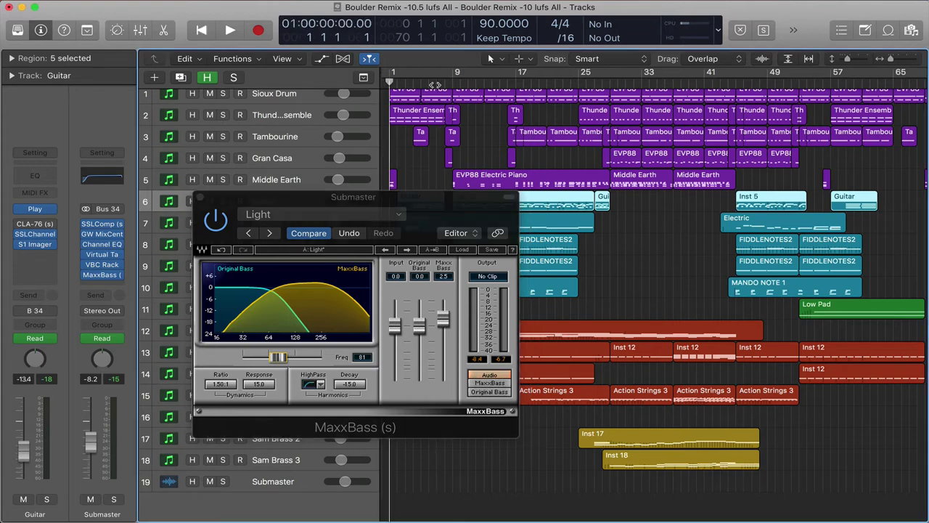
pyautogui.press('space')
pyautogui.press('XF86AudioRaiseVolume')
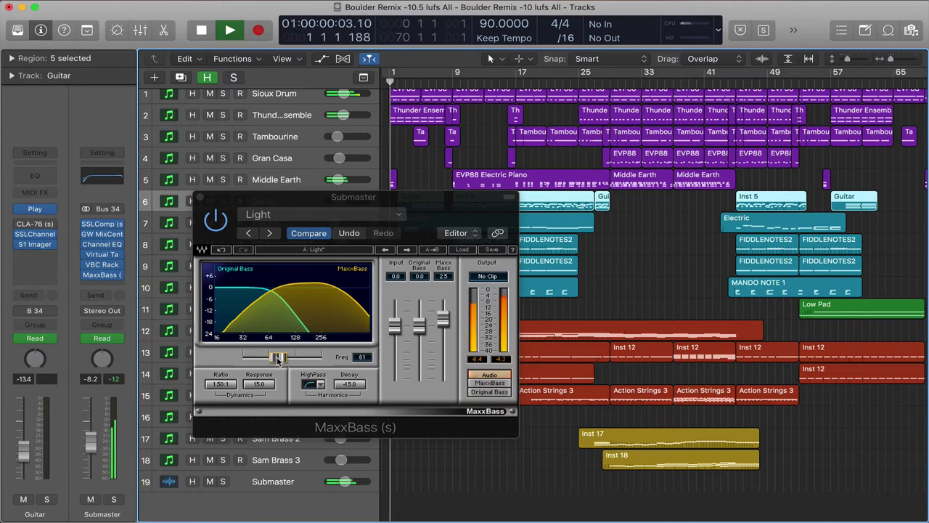
pyautogui.moveTo(261, 303); pyautogui.dragTo(240, 304)
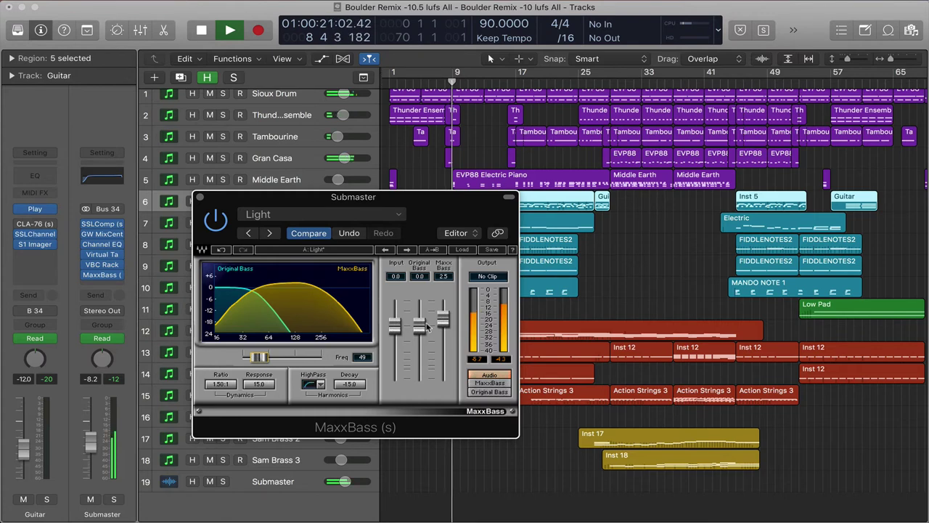
pyautogui.moveTo(442, 318); pyautogui.dragTo(443, 300)
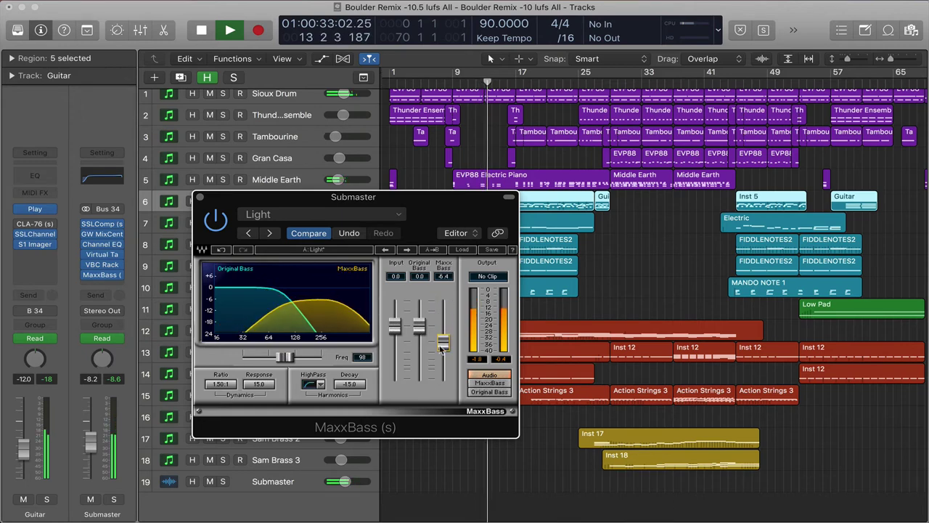
pyautogui.press('space')
pyautogui.press('XF86AudioMute')
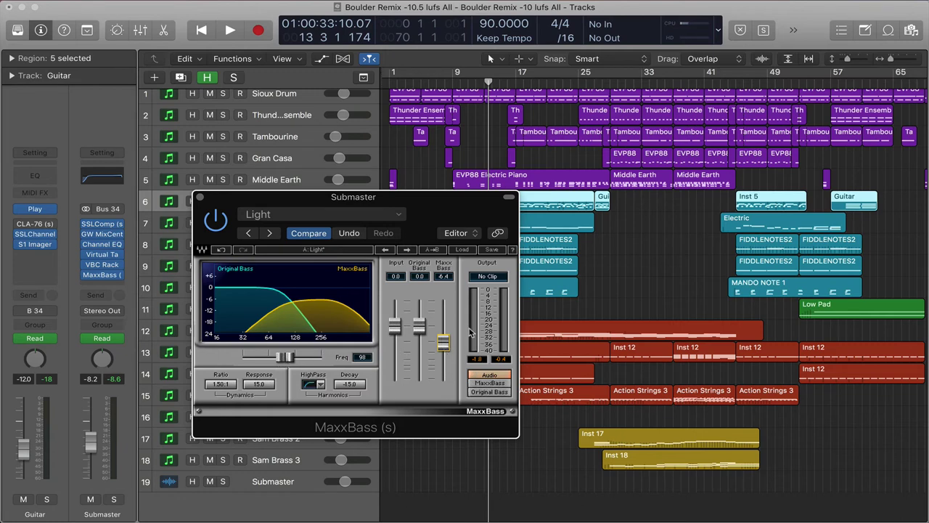
# - Solo the Inst 5 region on the Guitar track
pyautogui.moveTo(411, 200); pyautogui.dragTo(436, 255)
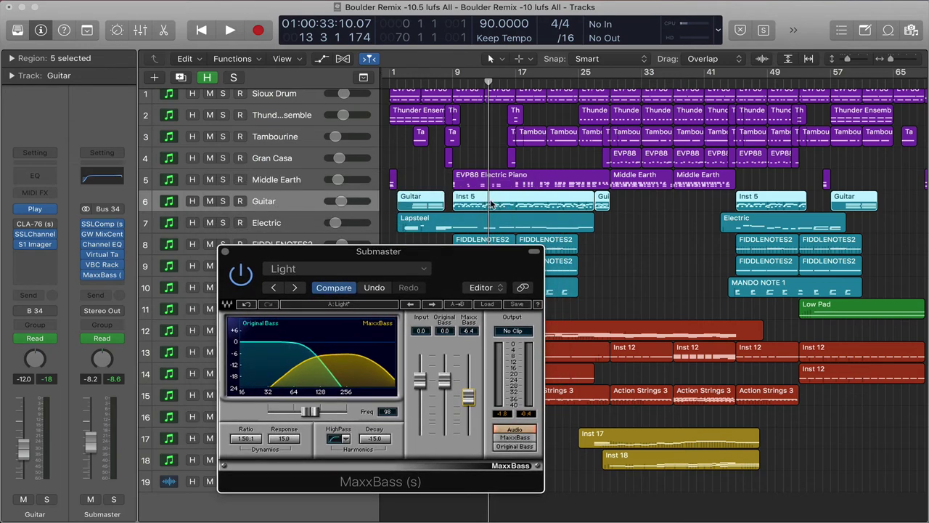
pyautogui.click(449, 196)
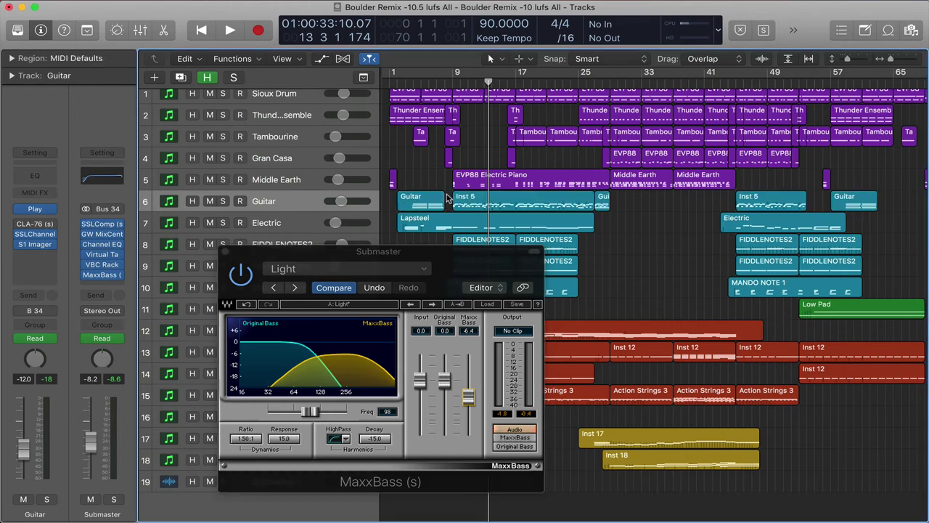
pyautogui.click(461, 201)
pyautogui.hotkey('ctrl', 's')
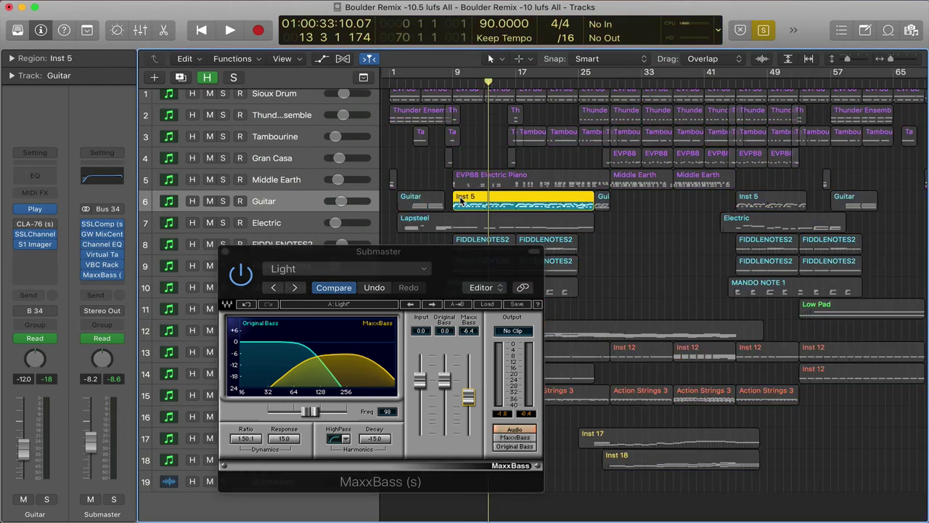
pyautogui.hotkey('shift', 'Return')
# - Move the MaxxBass insert from the Submaster onto the Guitar channel and open it
pyautogui.moveTo(108, 276)
pyautogui.moveTo(109, 274); pyautogui.dragTo(35, 263)
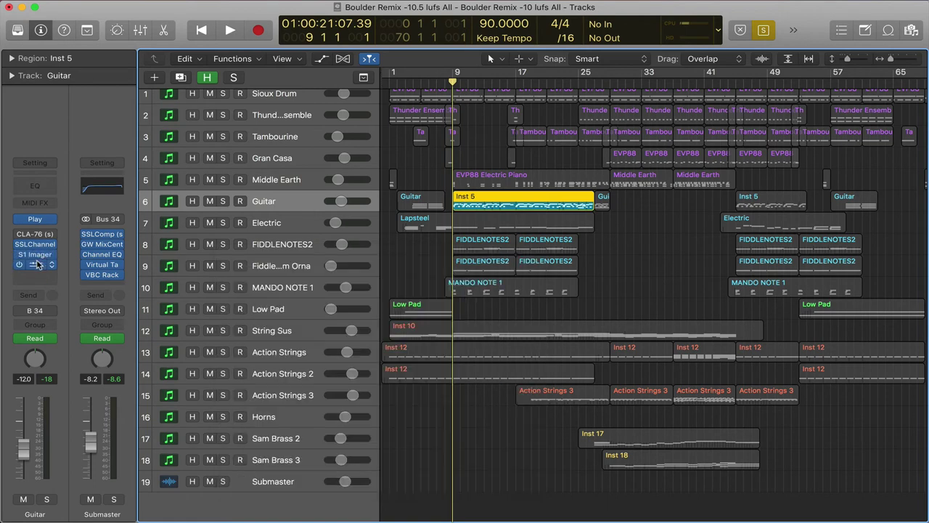
pyautogui.click(35, 264)
# - Set the Guitar MaxxBass level to 2.5 and frequency to 140 Hz, A/B-ing it with bypass
pyautogui.moveTo(266, 164); pyautogui.dragTo(264, 202)
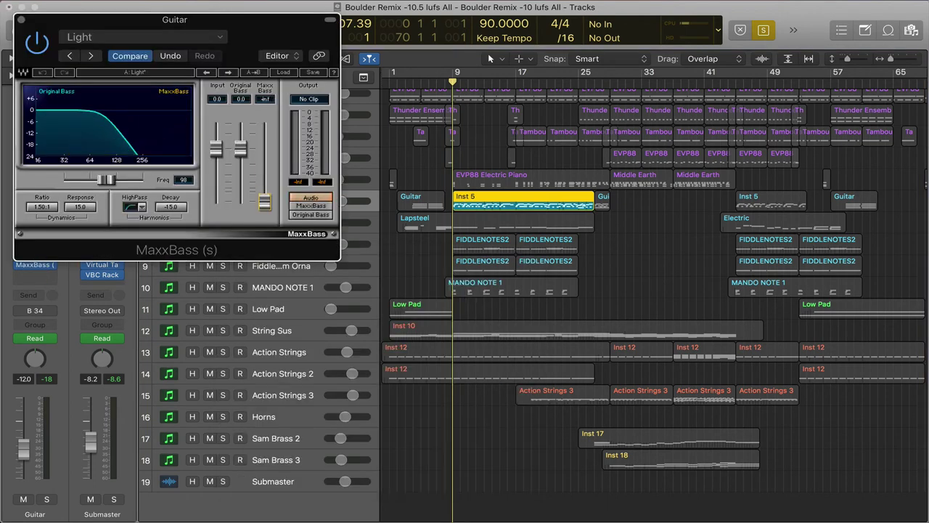
pyautogui.press('XF86AudioRaiseVolume')
pyautogui.press('space')
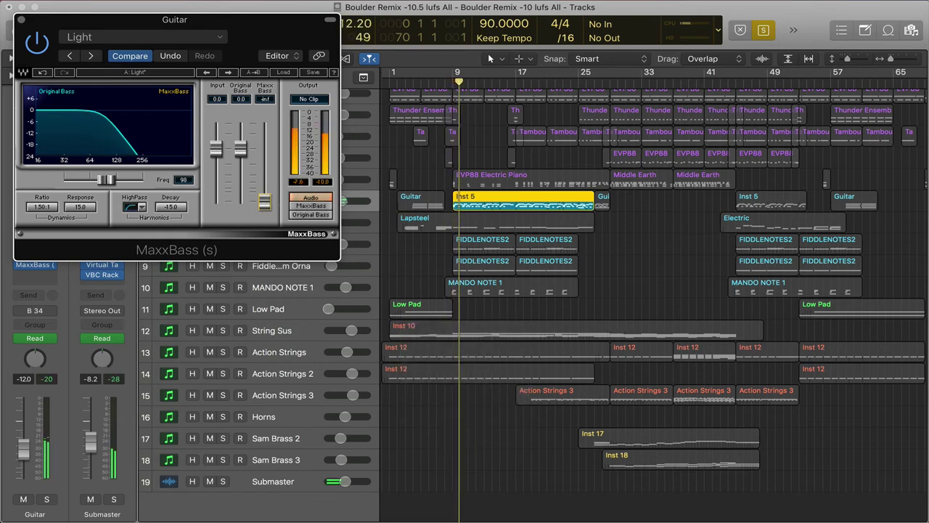
pyautogui.moveTo(267, 204); pyautogui.dragTo(264, 142)
pyautogui.moveTo(112, 179); pyautogui.dragTo(124, 178)
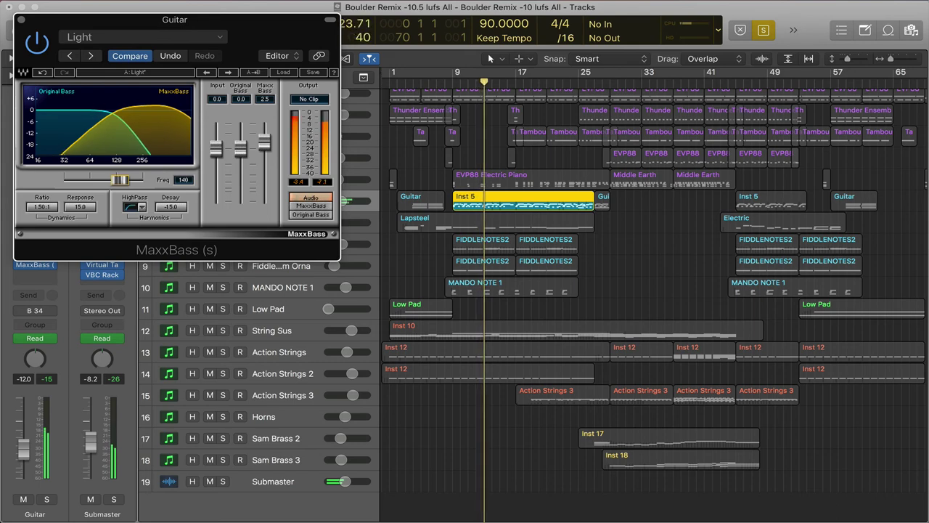
pyautogui.click(36, 45)
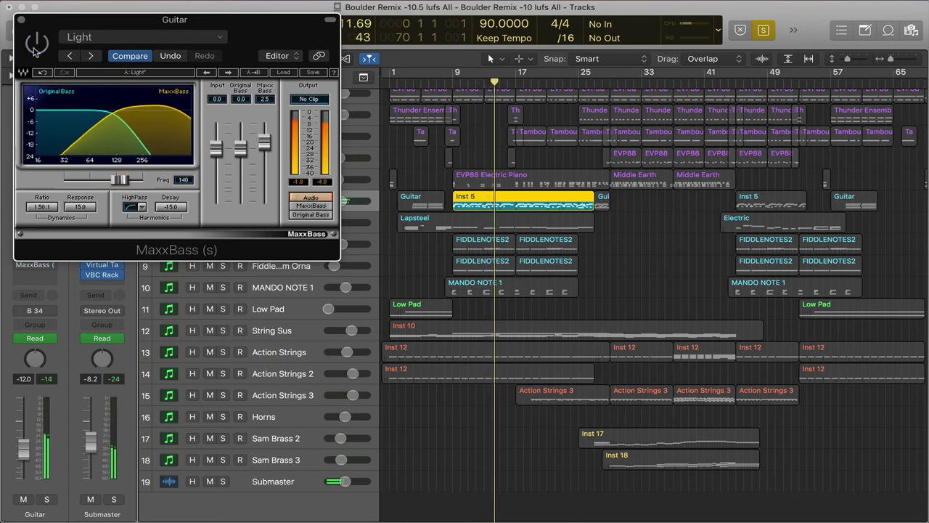
pyautogui.click(35, 45)
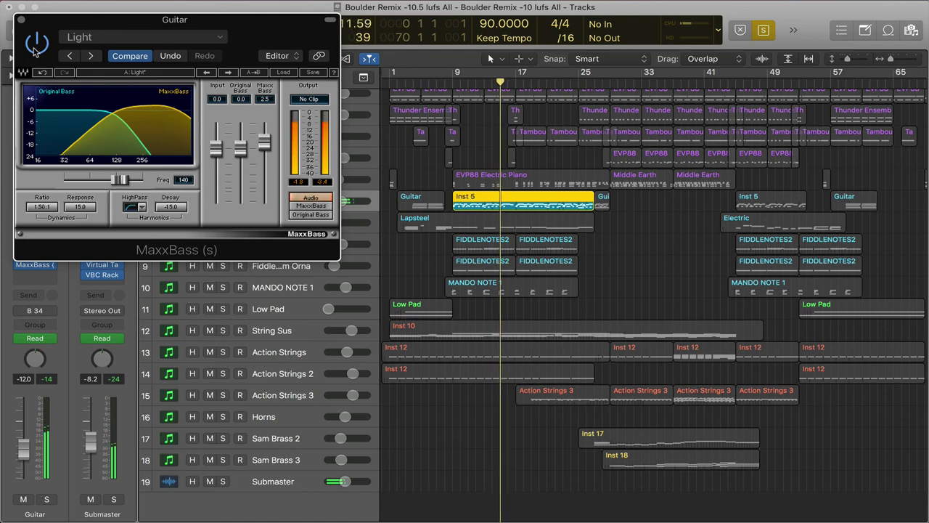
pyautogui.press('XF86AudioMute')
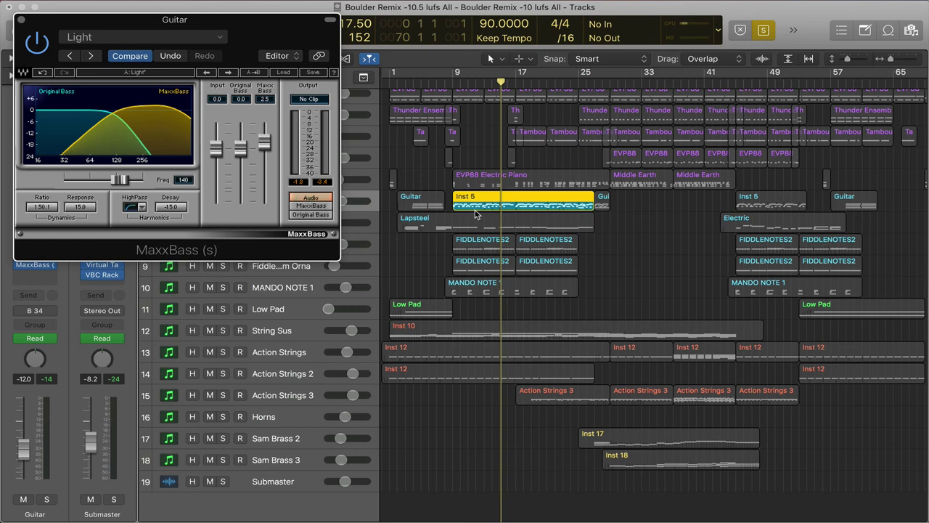
# - Reselect the Inst 5 region and toggle its region solo off with Ctrl+S
pyautogui.click(501, 221)
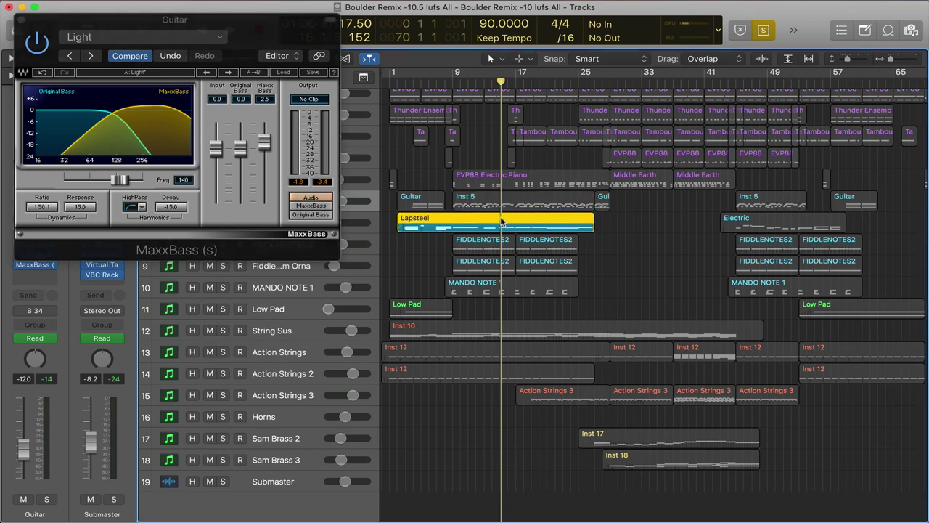
pyautogui.click(492, 200)
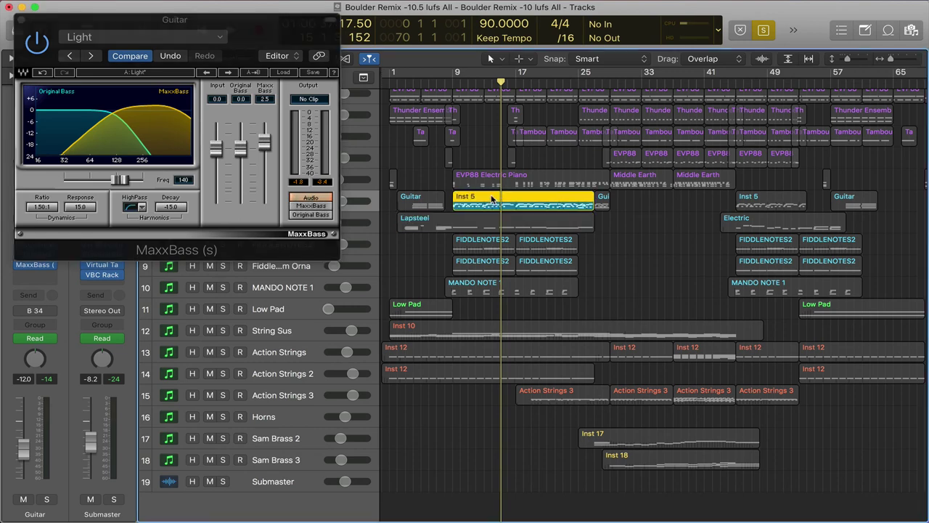
pyautogui.hotkey('ctrl', 's')
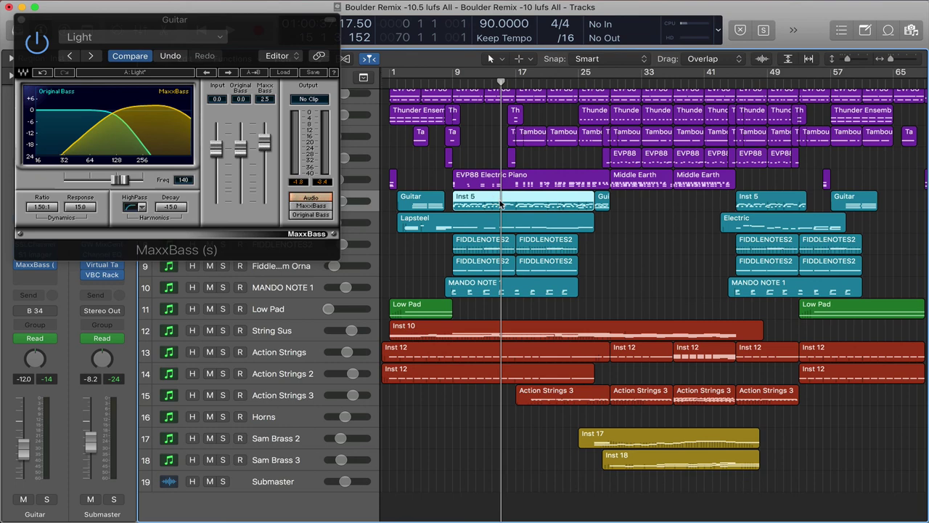